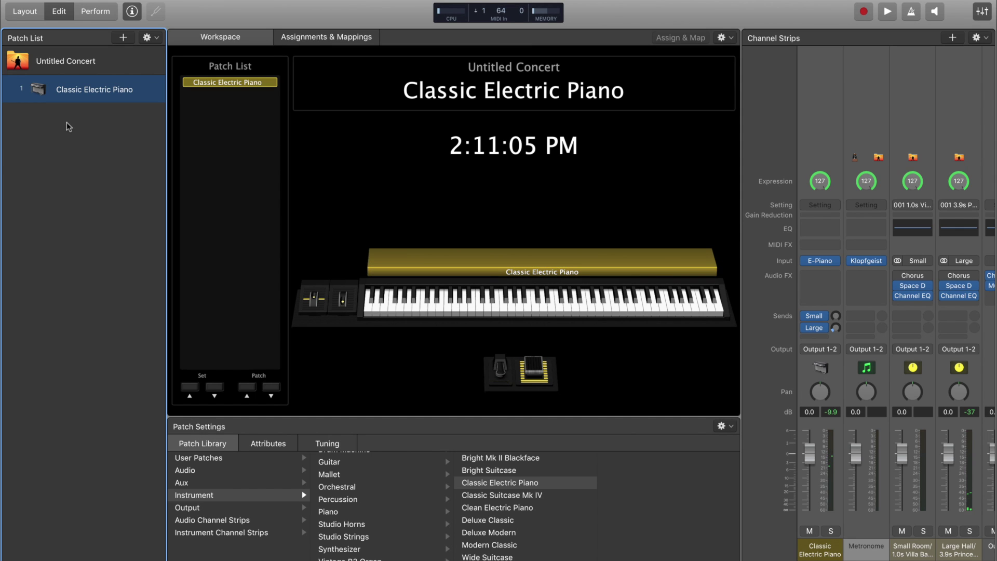
Duplicate the Classic Electric Piano channel strip about 17 times to layer the same instrument in the patch
left_click(827, 123)
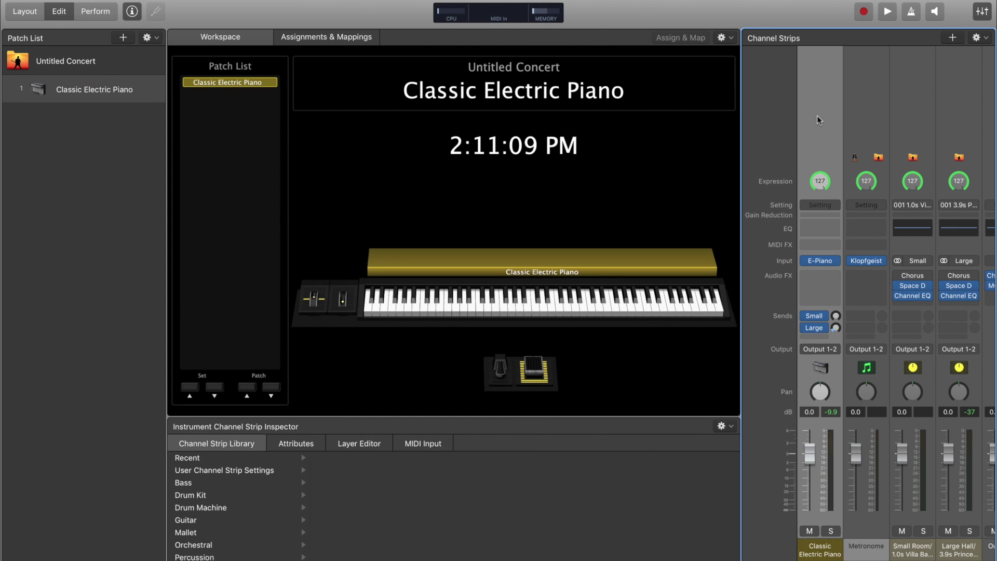
key("super+d")
key("super+d")
key("super+d")
key("super+d")
key("super+d")
key("super+d")
key("super+d")
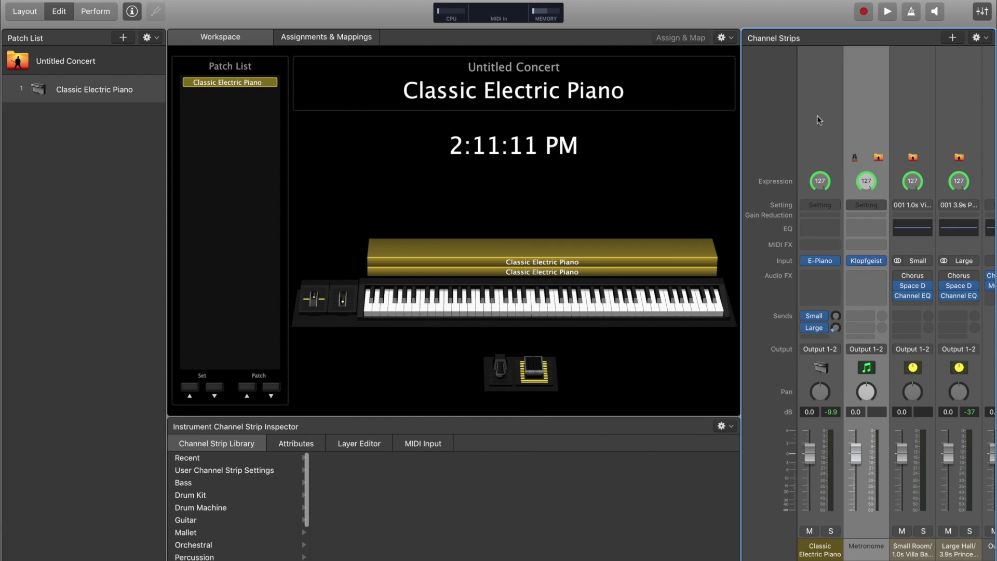
key("super+d")
key("super+d")
key("super+d")
key("super+d")
key("super+d")
key("super+d")
key("super+d")
key("super+d")
key("super+d")
key("super+d")
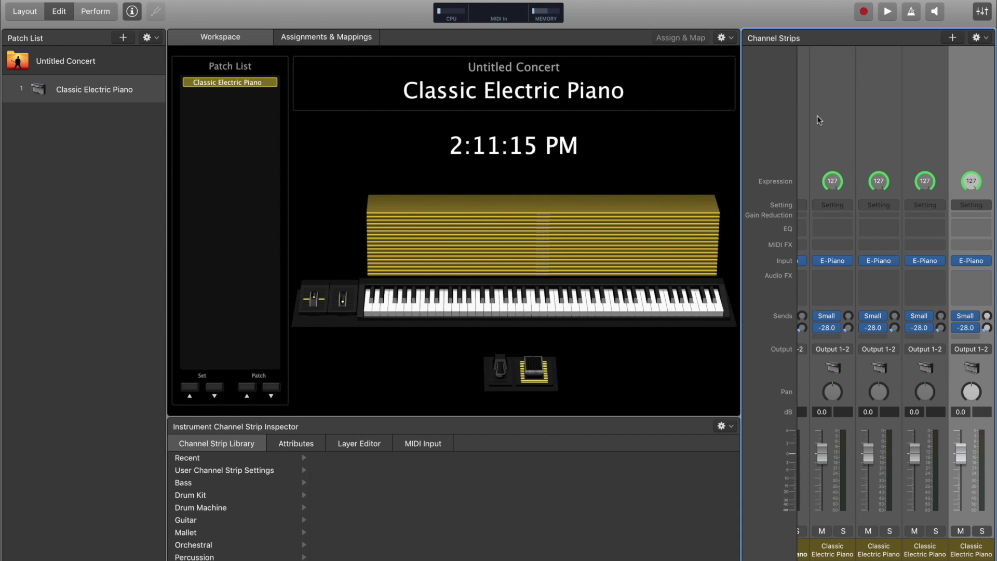
Look through the duplicated channel strips and raise the system volume two steps to hear the layered pianos
scroll(874, 185, "right", 10)
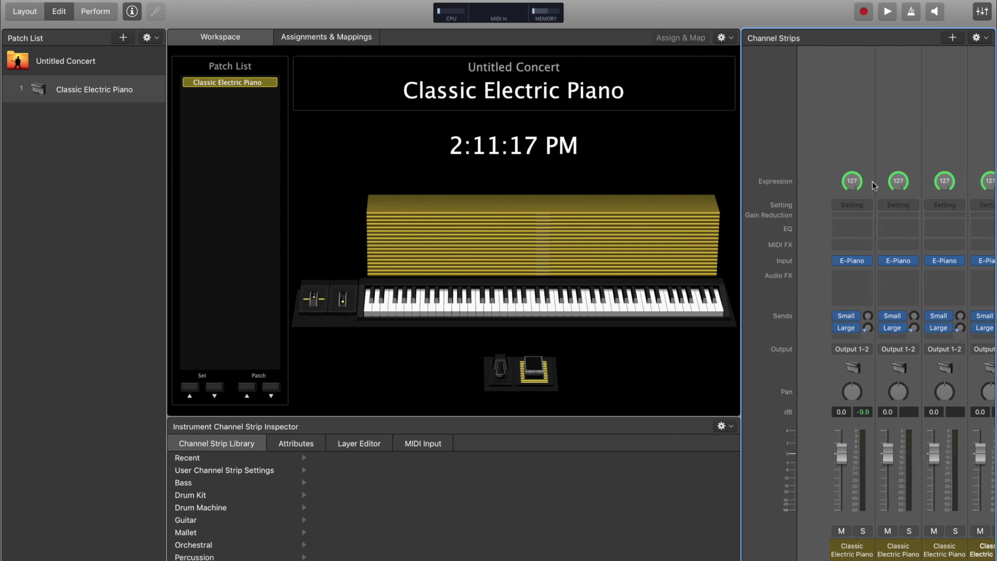
scroll(875, 186, "left", 10)
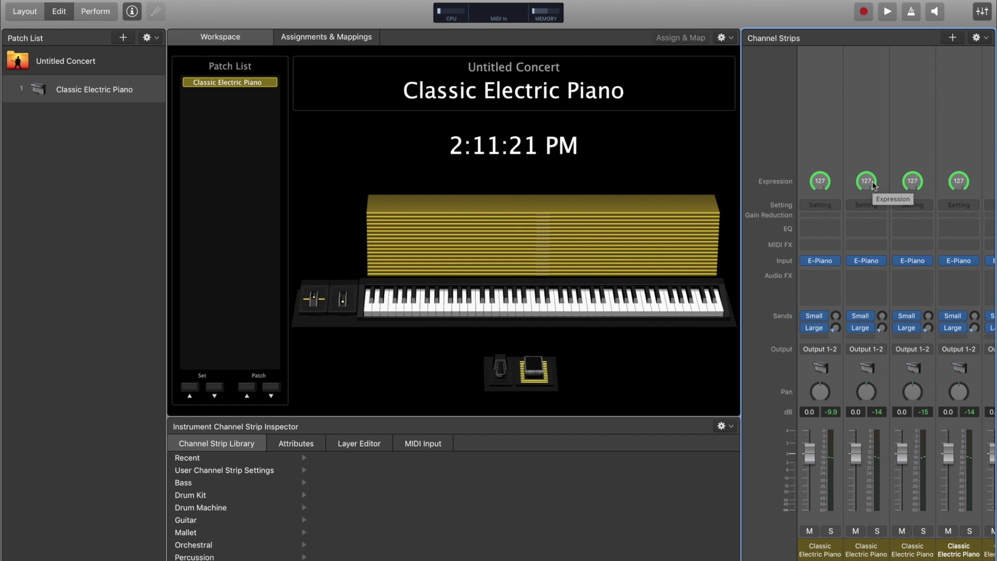
key("XF86AudioRaiseVolume")
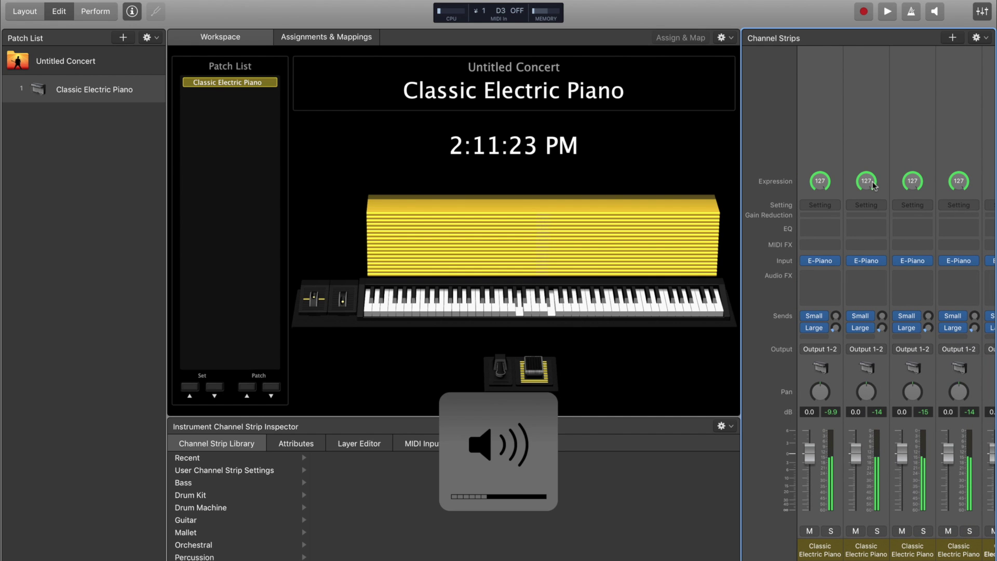
key("XF86AudioRaiseVolume")
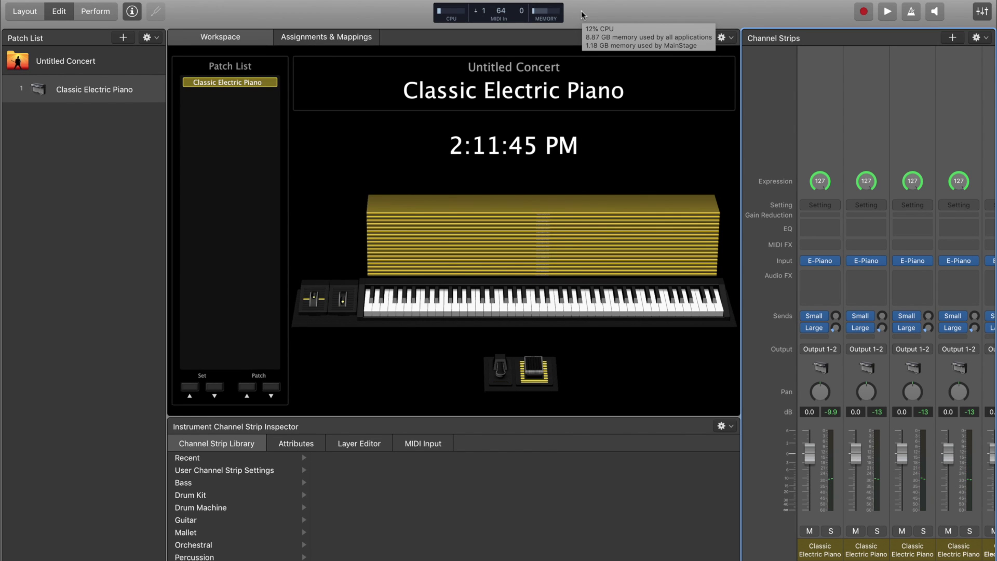
Duplicate the Classic Electric Piano patch until the patch list holds 25 copies, and reselect patch 1
left_click(79, 145)
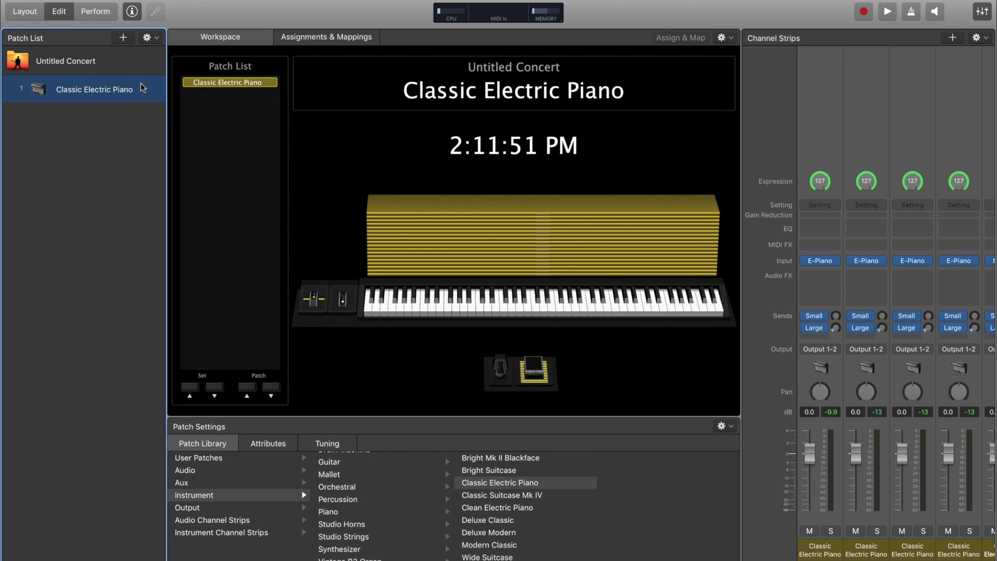
key("super+d")
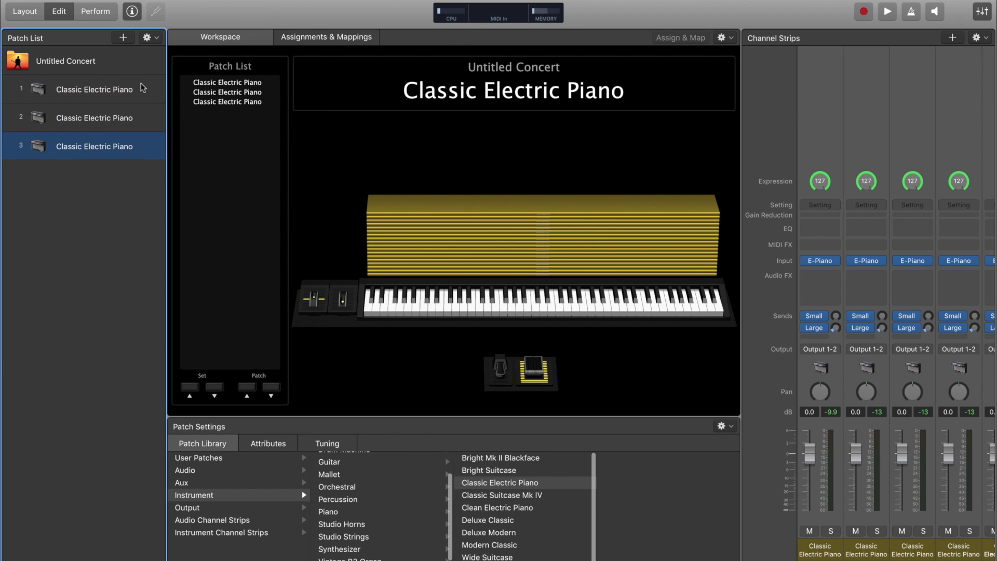
key("super+d")
key("super+d")
key("super+d")
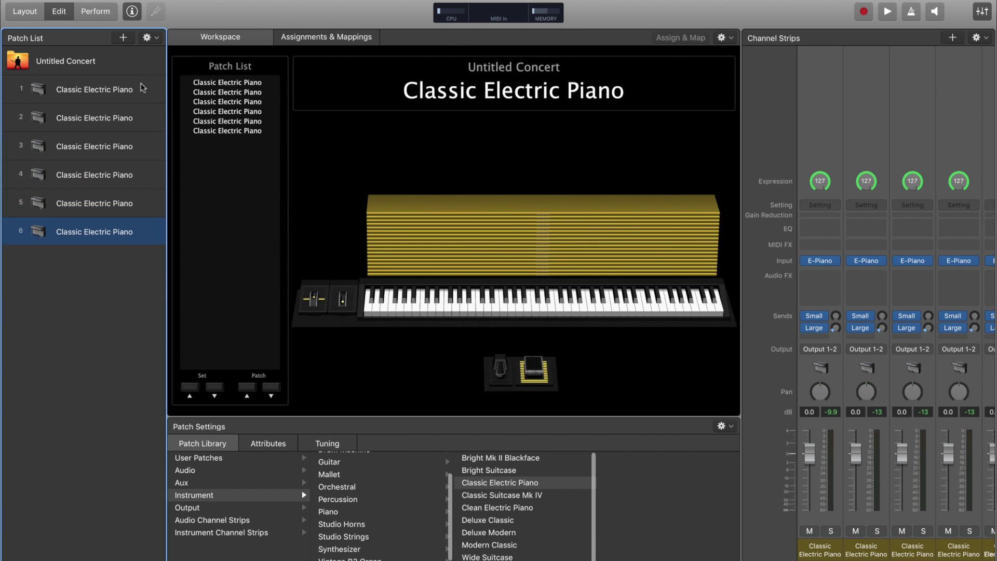
key("super+d")
key("super+d")
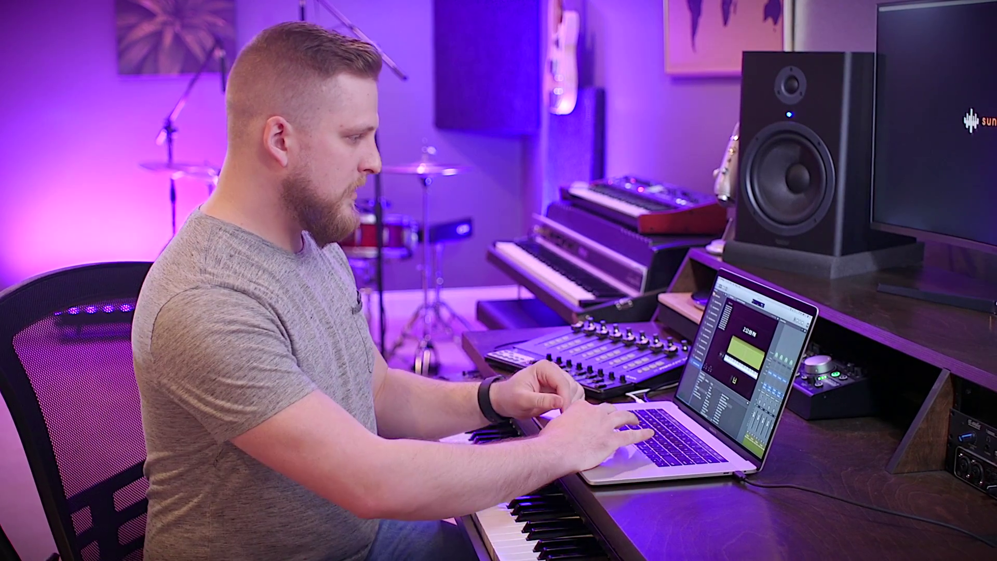
left_click(134, 88)
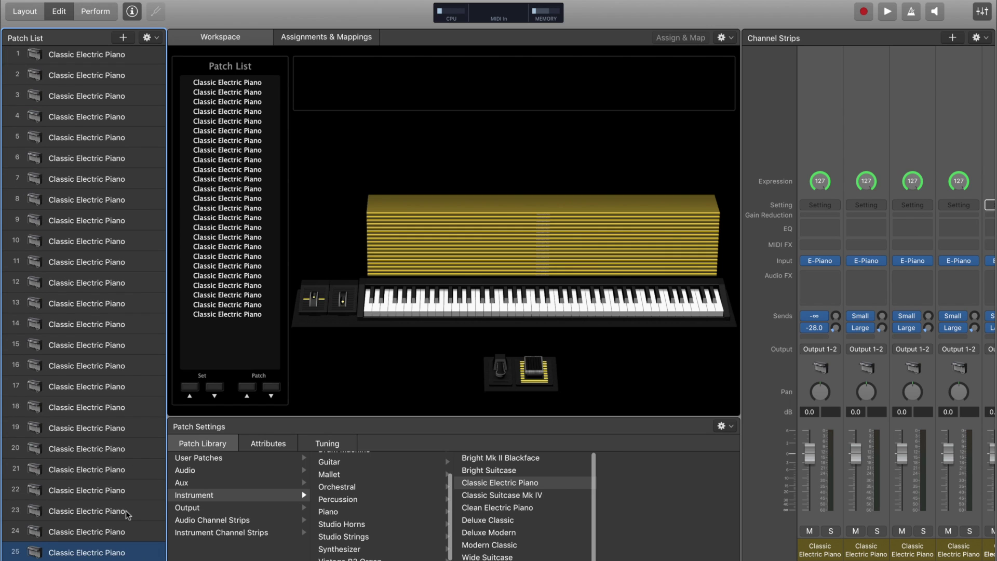
scroll(104, 312, "up", 10)
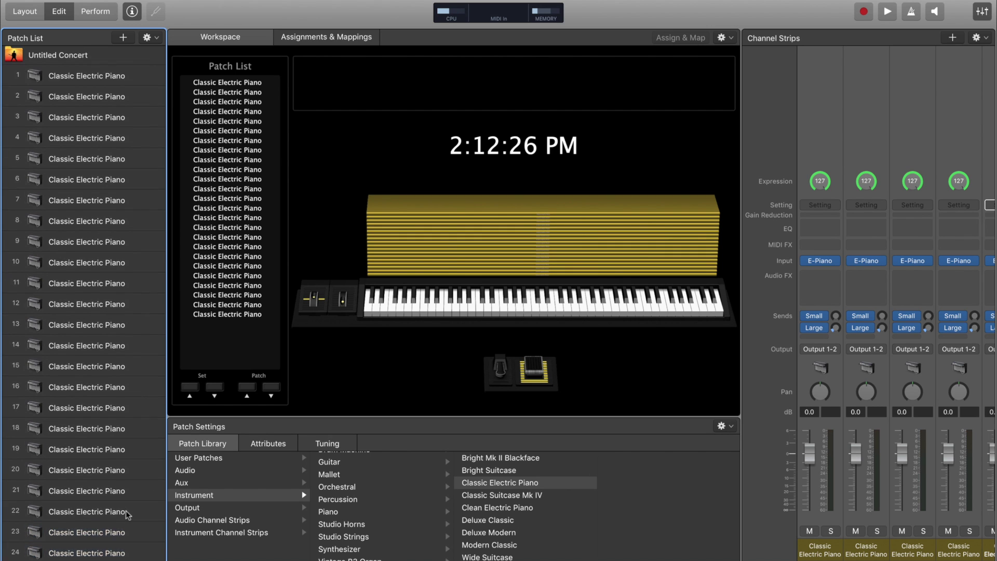
left_click(100, 69)
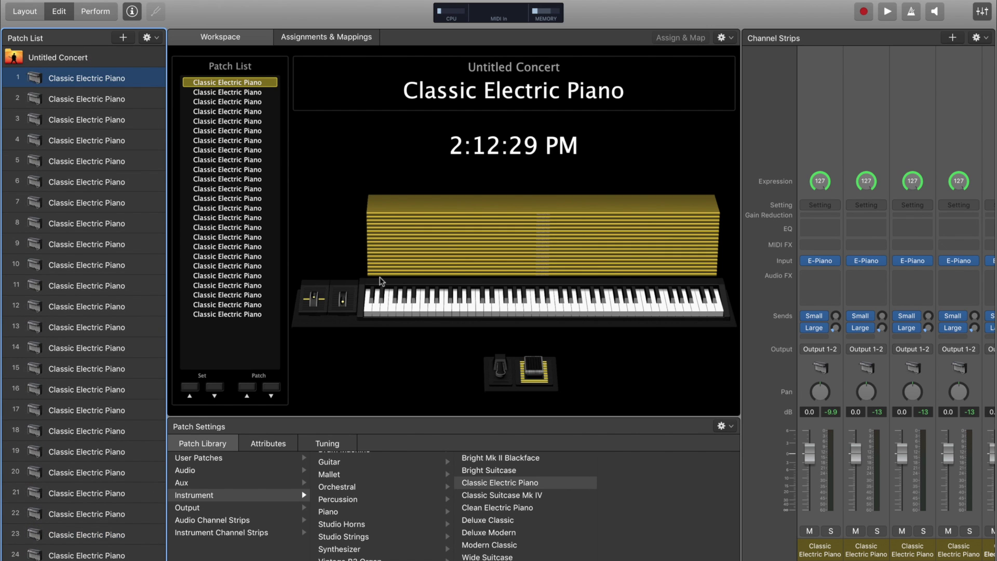
Lower the Output 1-2 channel fader to about -12.2 dB and adjust the system volume
key("XF86AudioRaiseVolume")
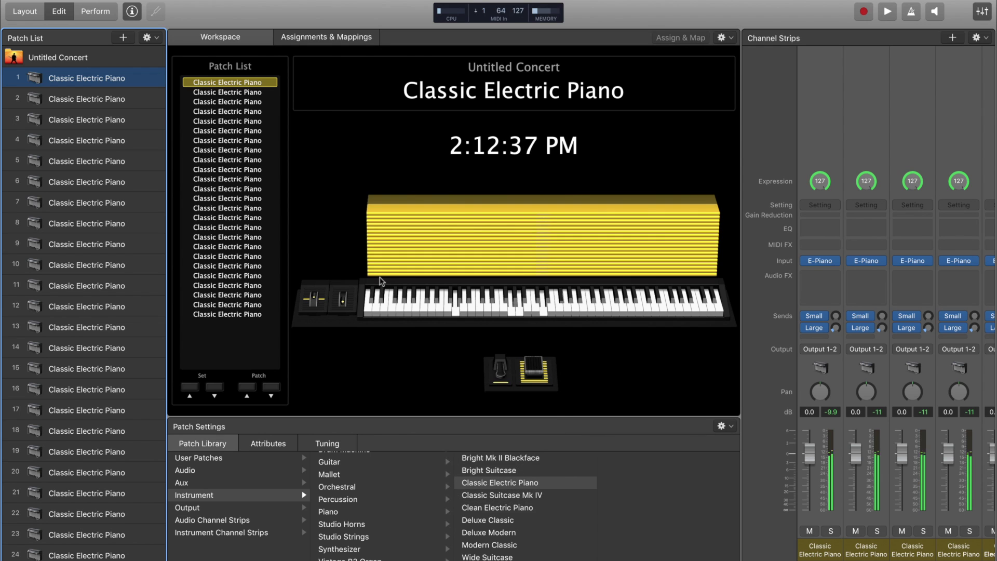
scroll(866, 461, "right", 5)
scroll(866, 461, "right", 3)
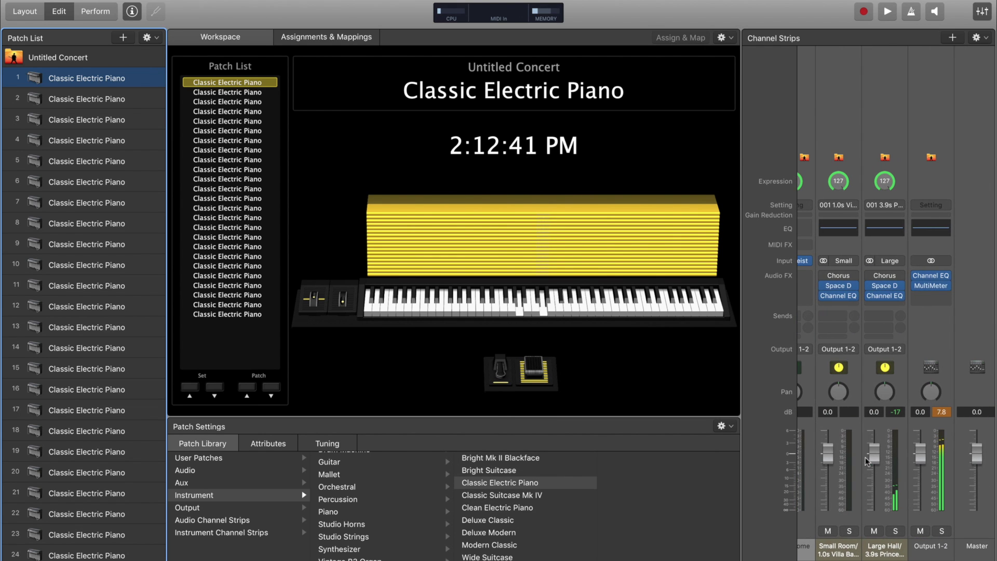
left_click_drag(923, 453, 913, 509)
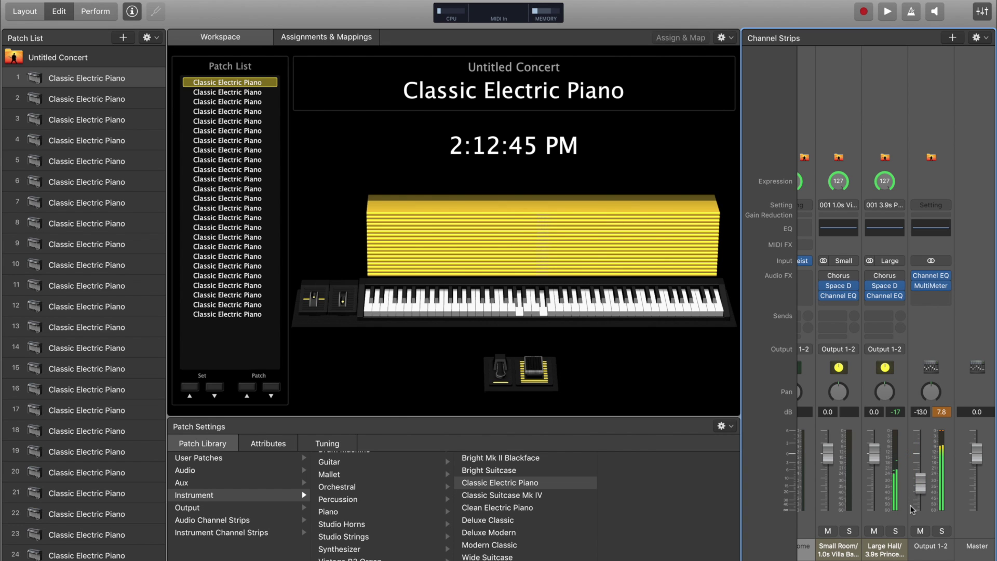
key("XF86AudioLowerVolume")
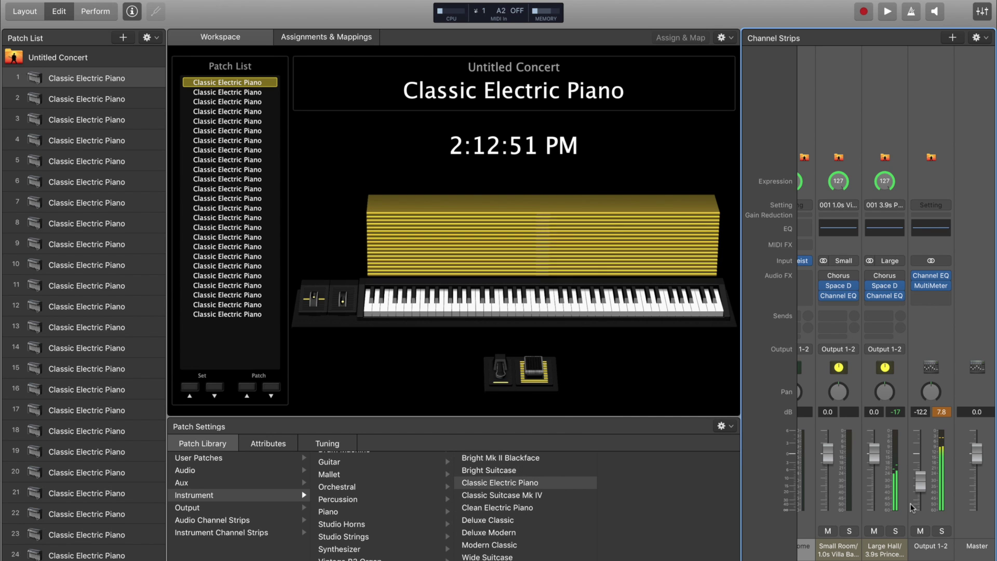
Switch from patch 1 down through the following patches while a chord is held, to test the transitions
left_click(142, 85)
key("Down")
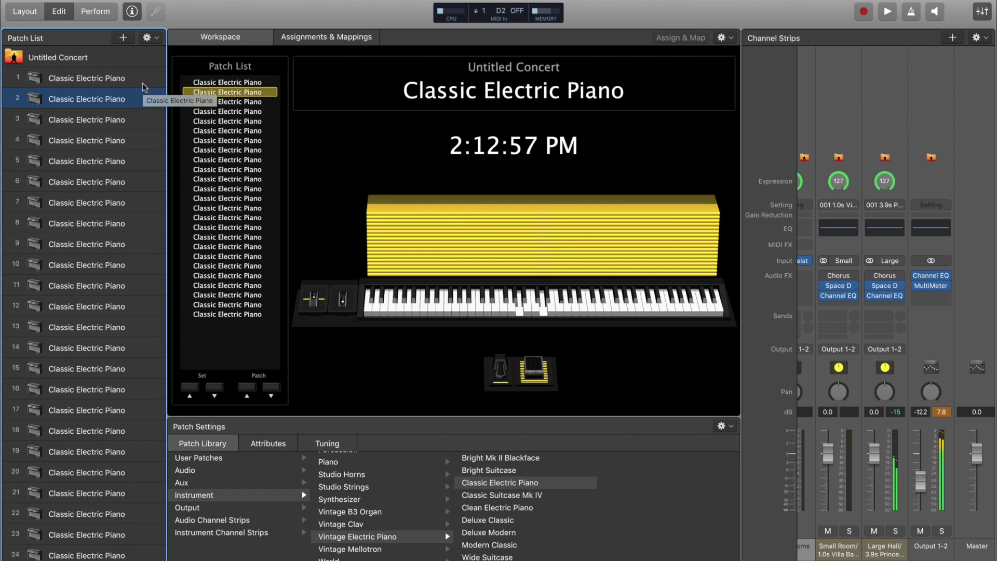
key("Down")
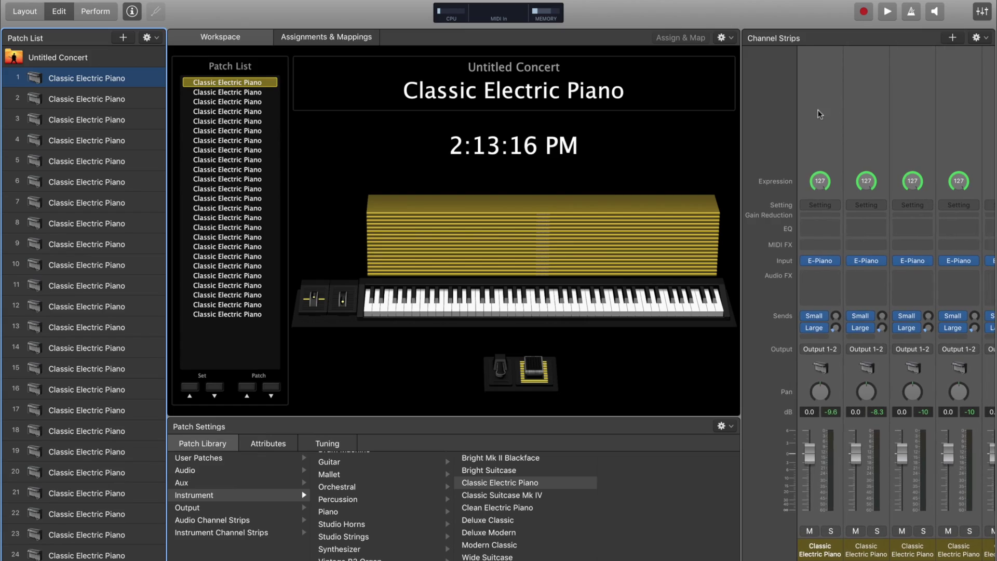
Replace the E-Piano on the first channel strip of patch 1 with Alchemy and look through its presets
left_click(818, 110)
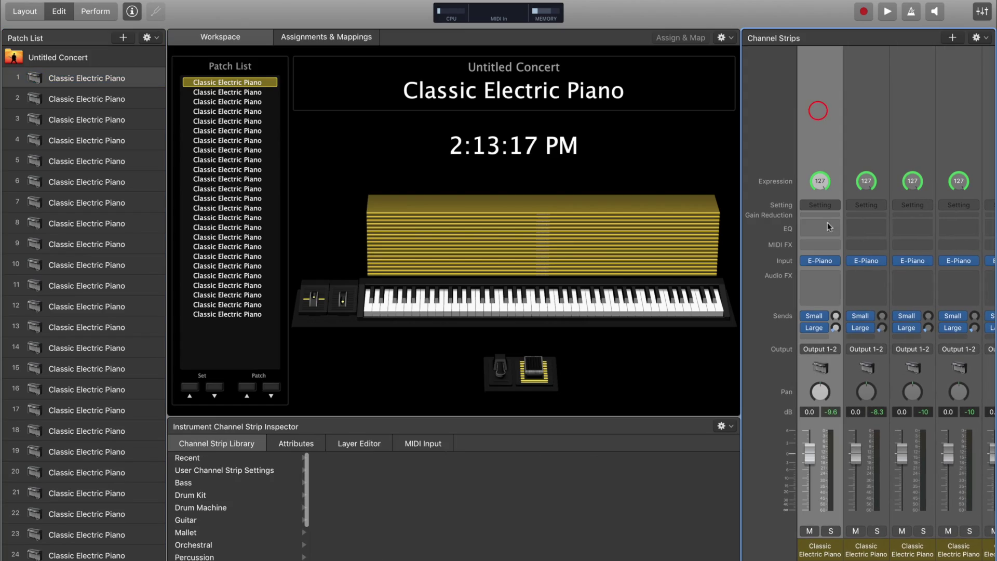
left_click(835, 262)
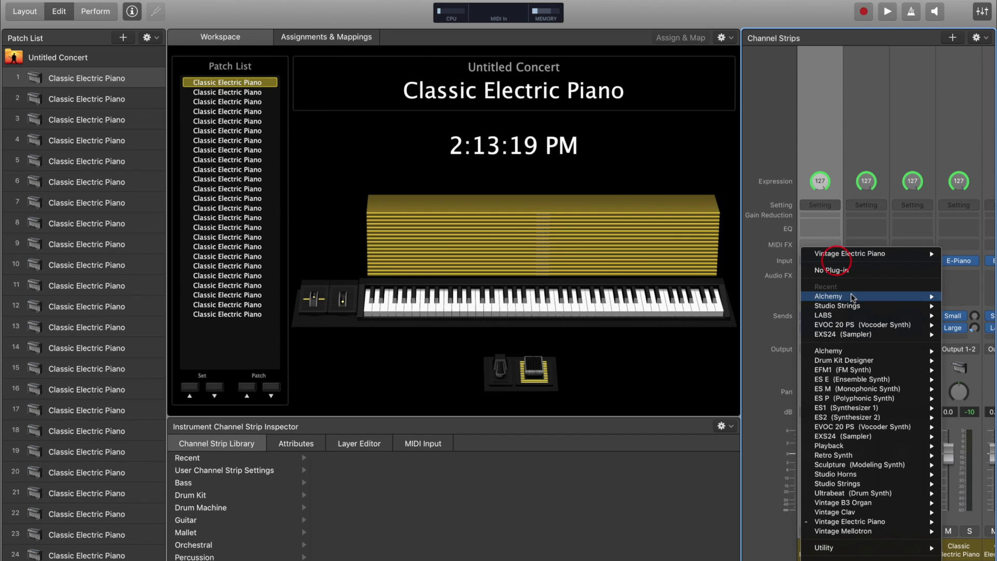
left_click(967, 296)
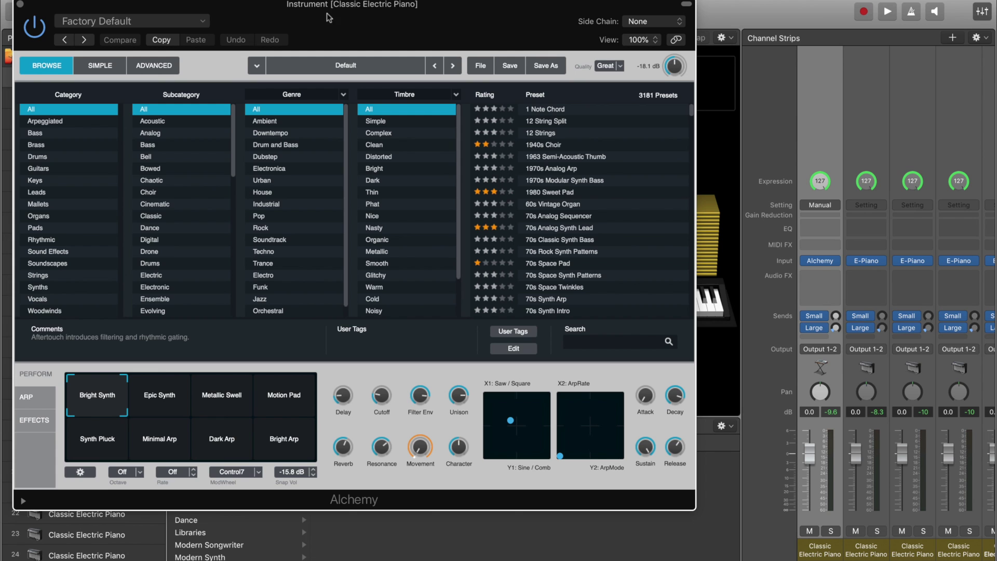
scroll(564, 232, "down", 15)
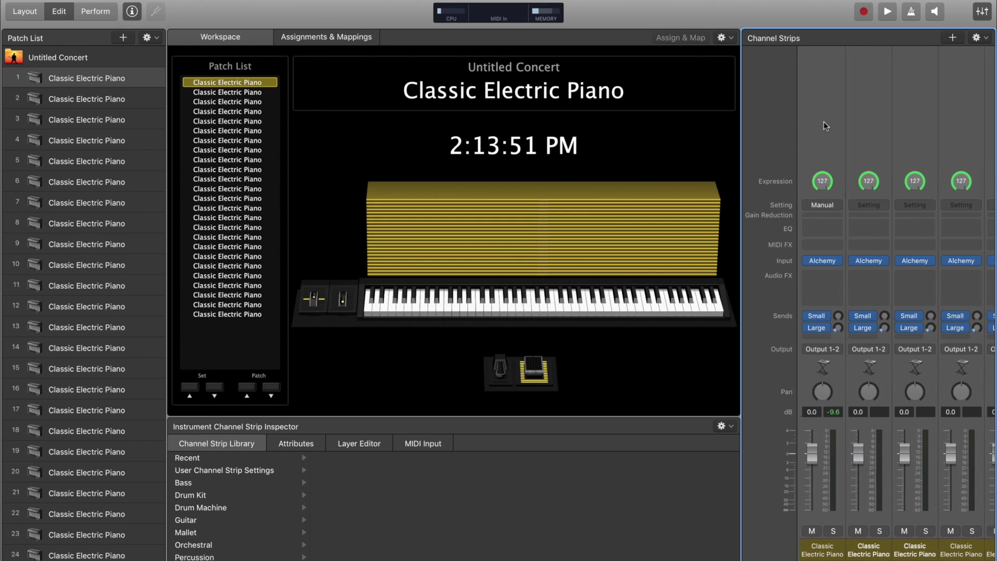
Check the CPU and memory usage while playing the Alchemy layers, and test switching to patch 3 and back to patch 1
scroll(824, 126, "right", 1)
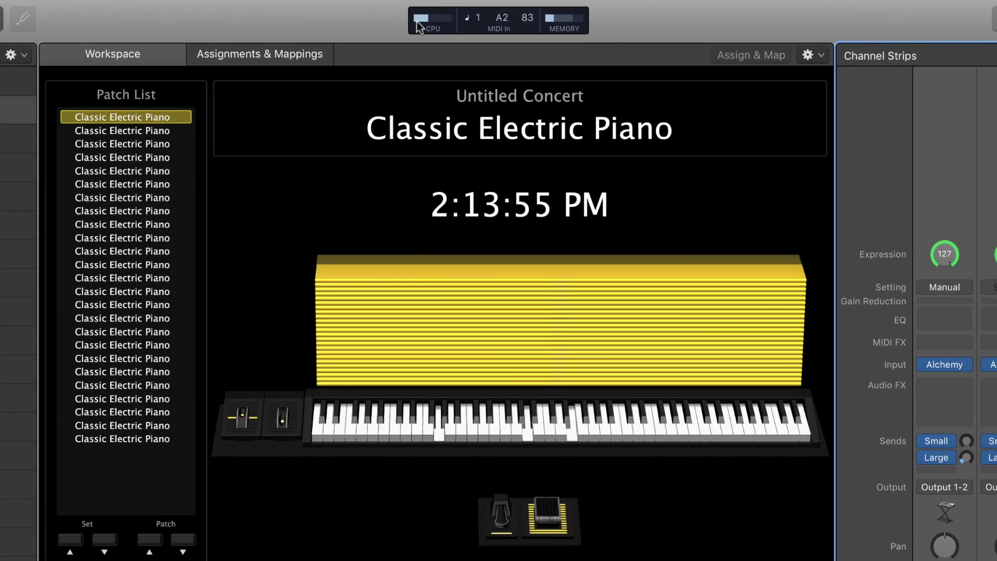
mouse_move(417, 23)
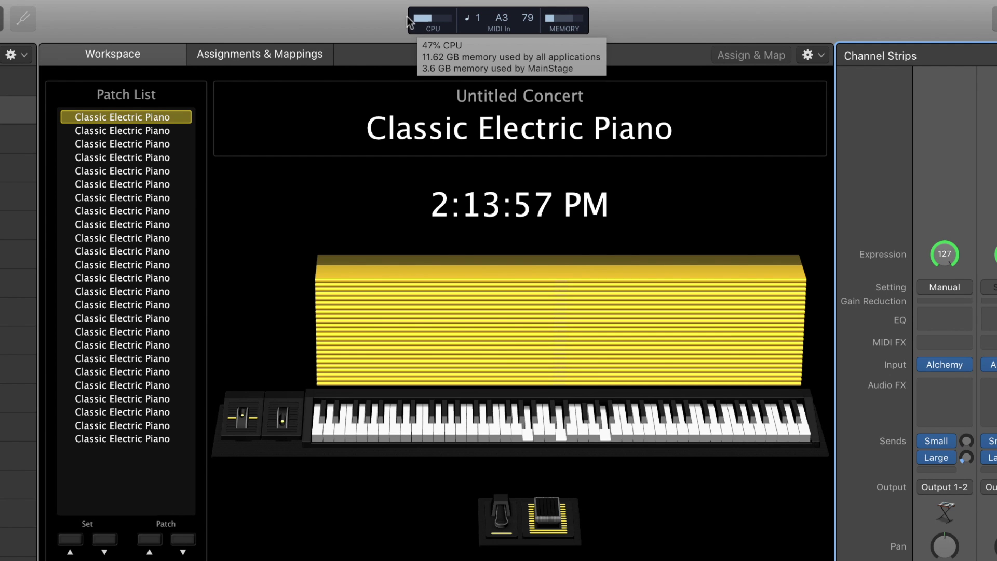
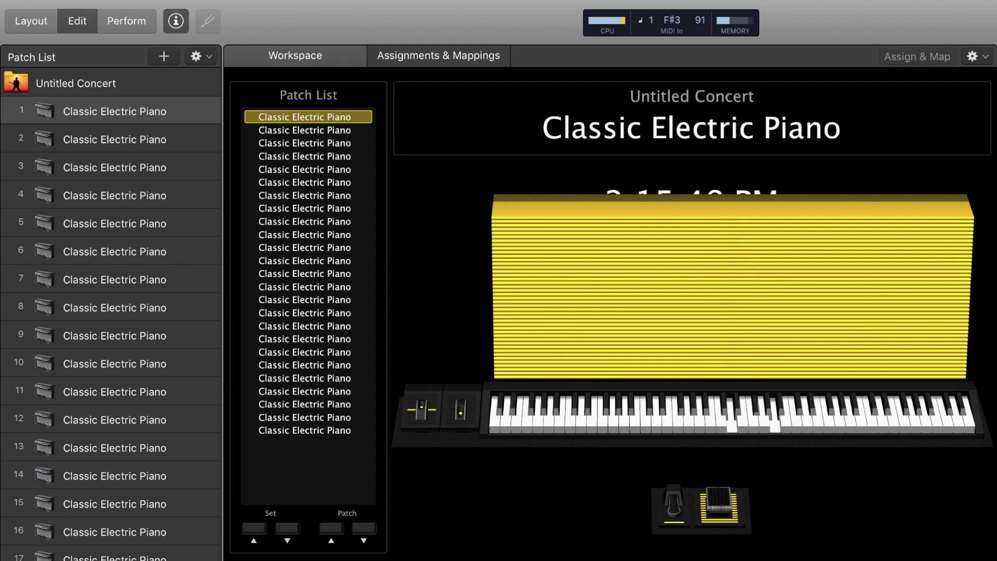
left_click(167, 169)
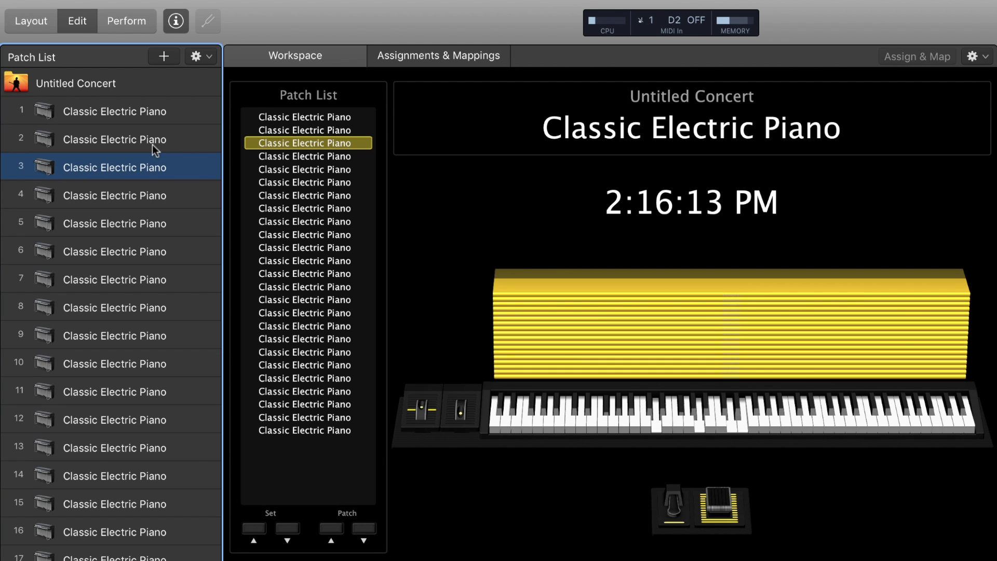
left_click(164, 113)
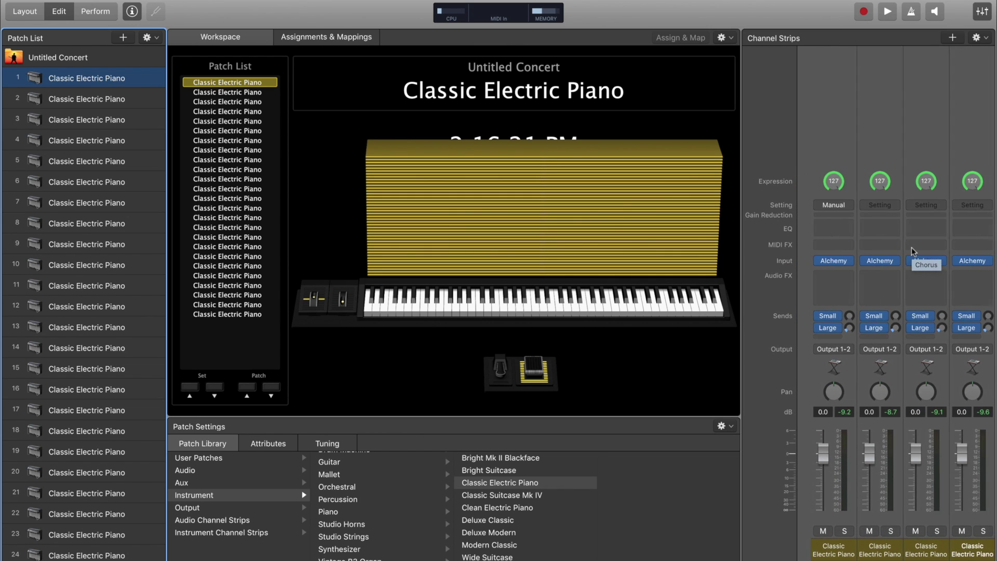
Delete the leading Alchemy channel strips of patch 1 one after another to reduce the number of layers
left_click(814, 121)
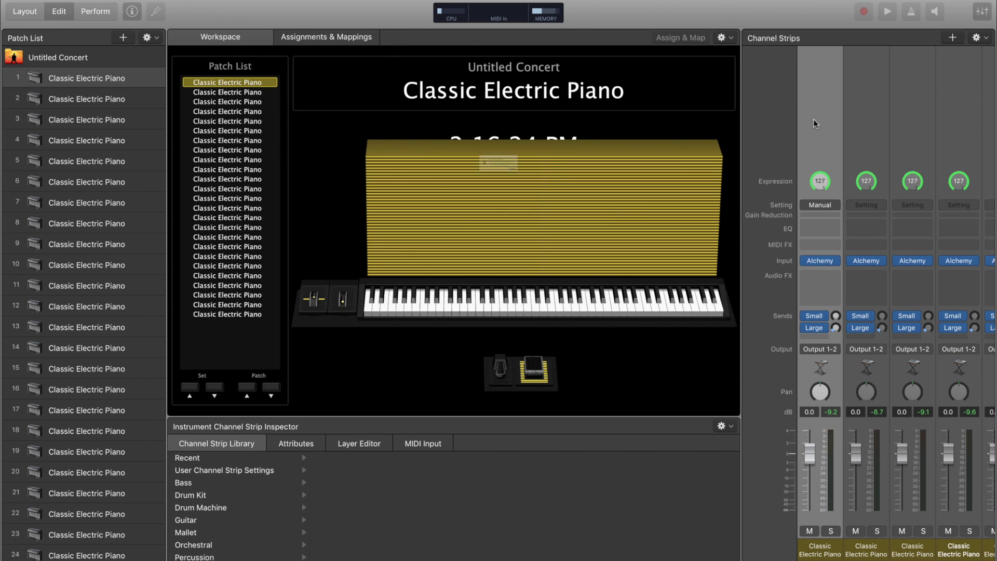
key("Delete")
left_click(542, 199)
left_click(810, 118)
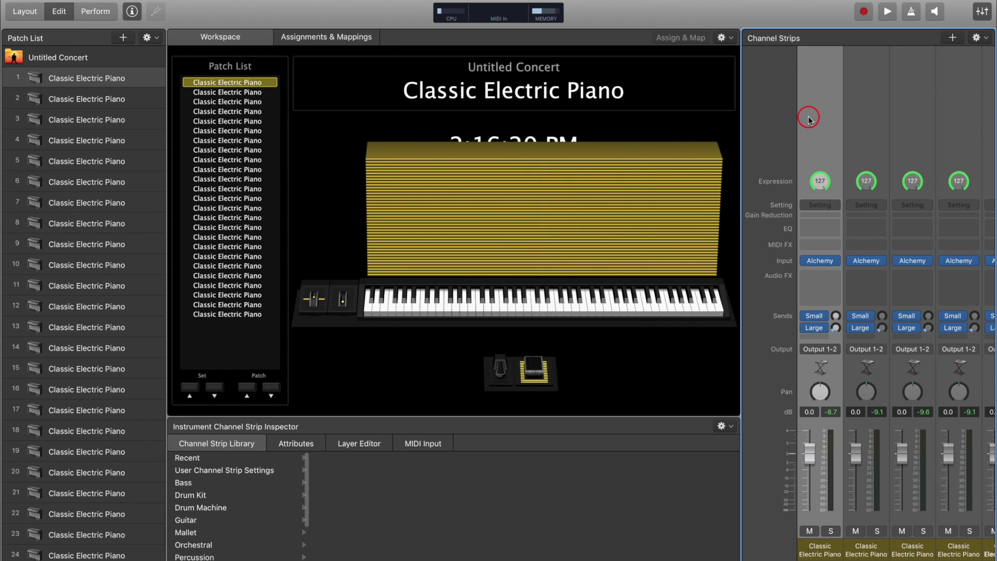
left_click(809, 120)
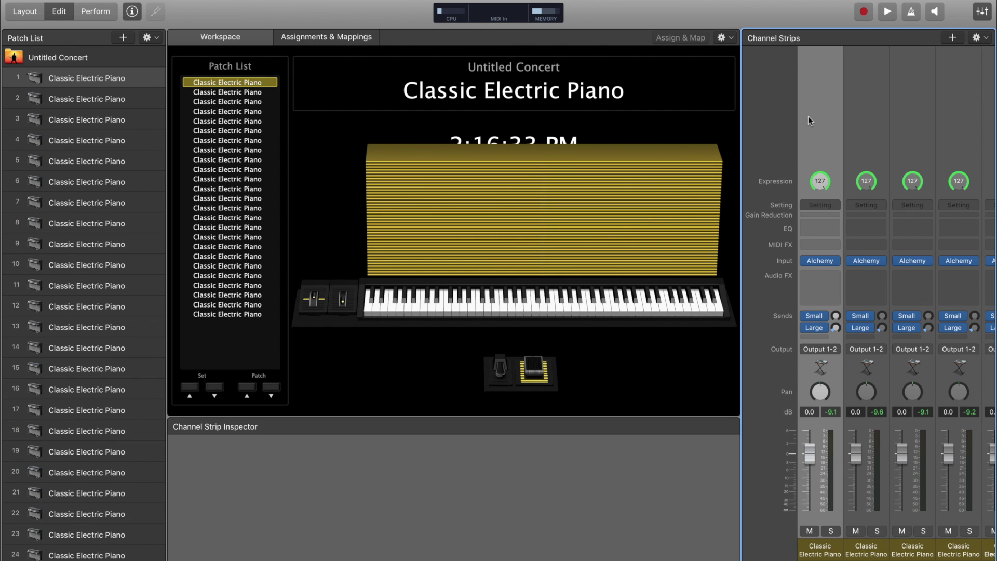
left_click(809, 121)
left_click(809, 114)
left_click(817, 118)
left_click(818, 120)
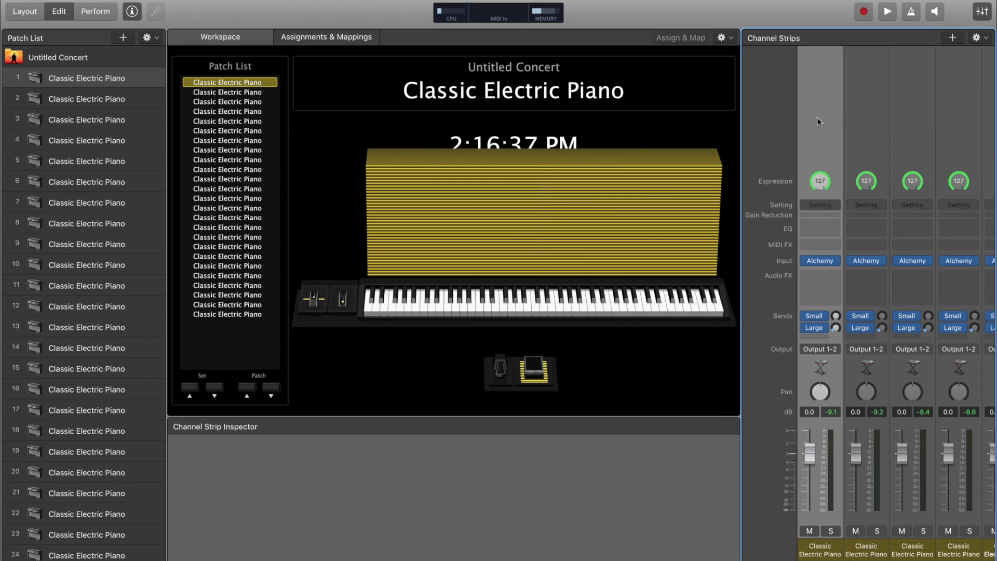
left_click(817, 120)
left_click(818, 120)
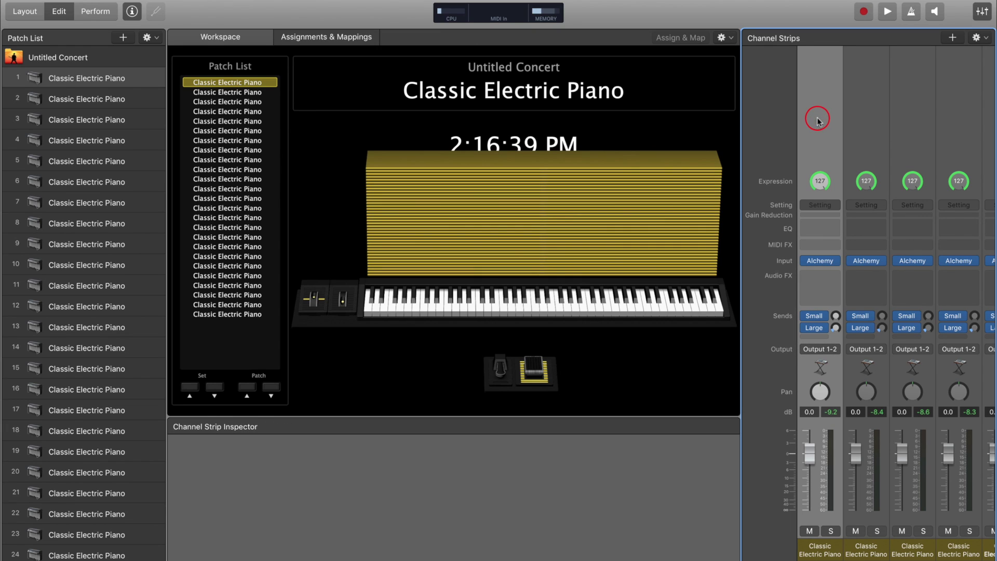
left_click(817, 119)
left_click(817, 120)
left_click(818, 120)
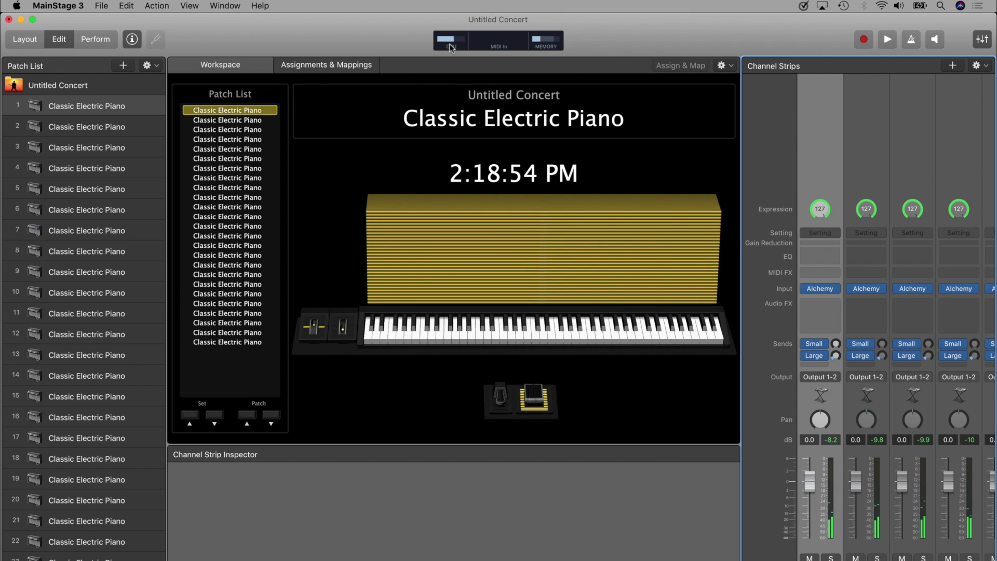
Set the I/O buffer size to 64 samples in the advanced audio preferences and close the preferences
left_click(66, 7)
mouse_move(69, 39)
left_click(193, 50)
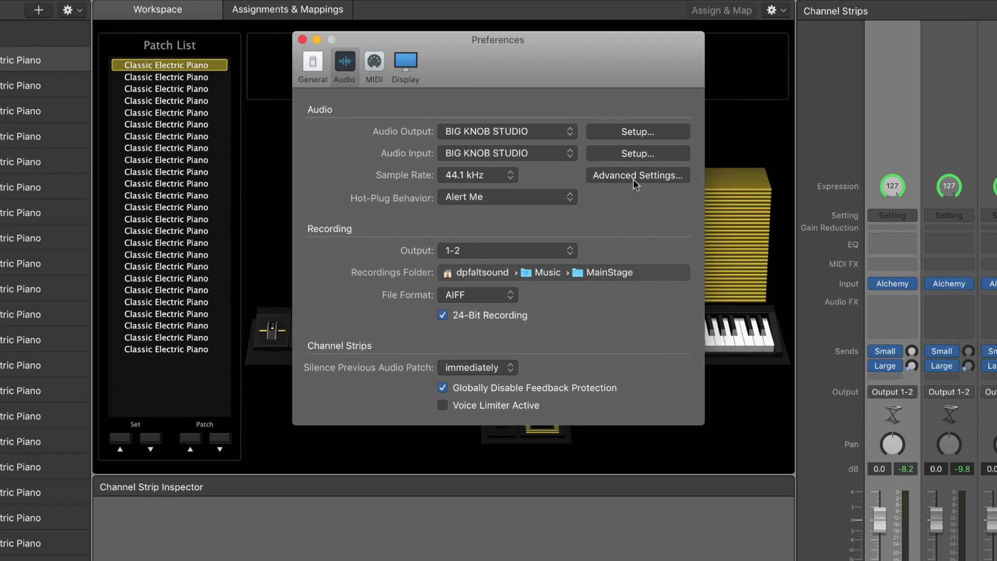
left_click(609, 206)
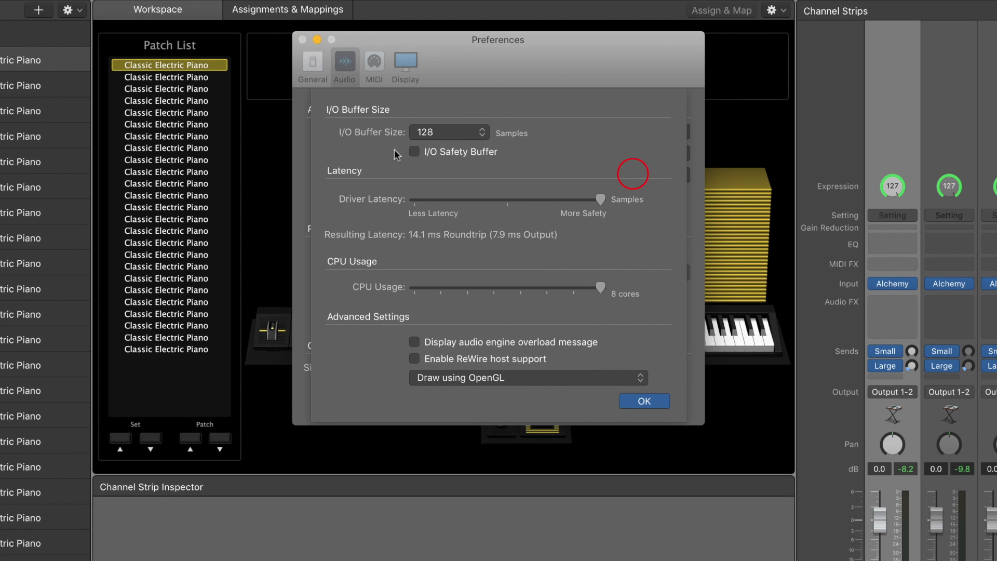
left_click(478, 137)
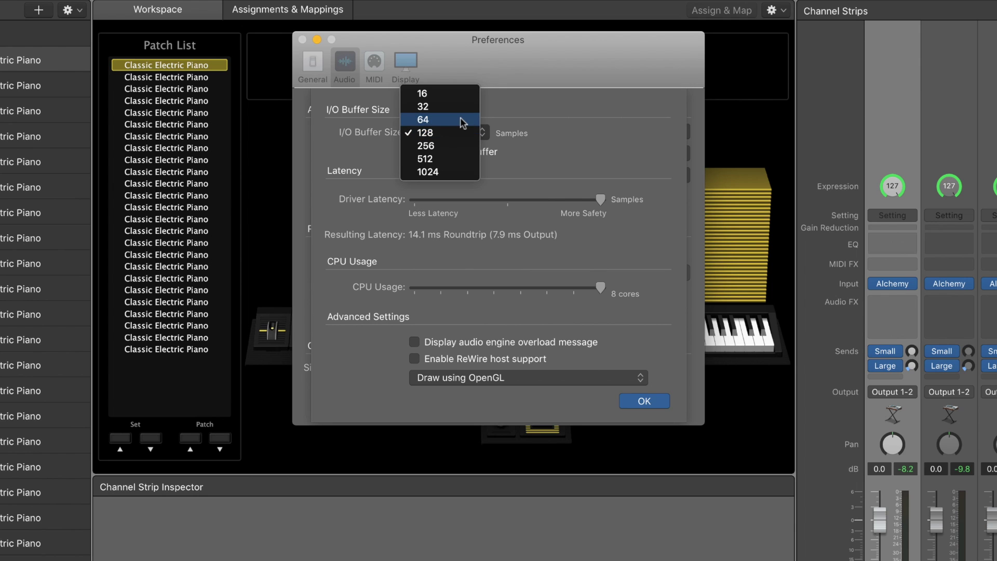
left_click(460, 120)
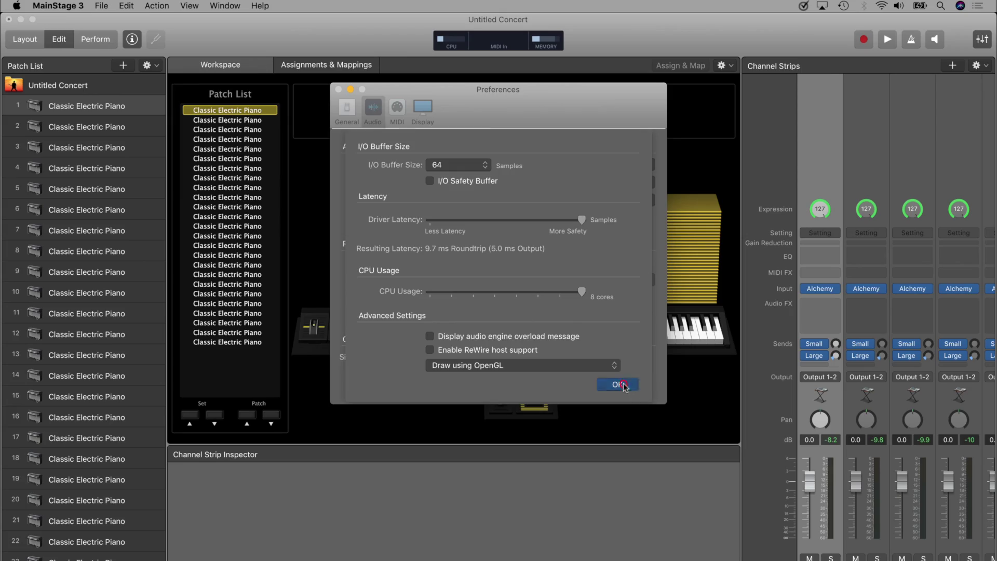
left_click(621, 384)
left_click(338, 90)
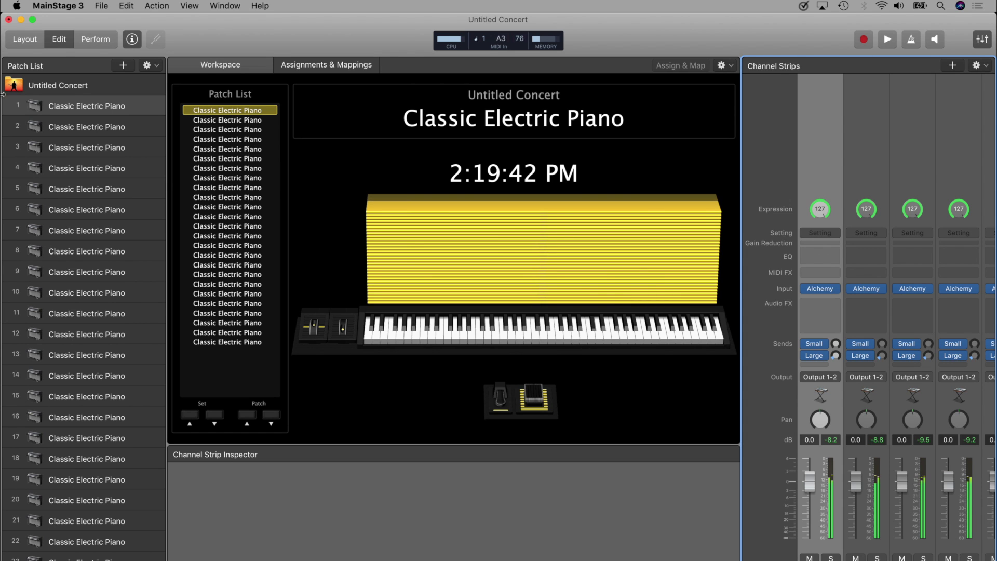
Test switching from patch 1 to patch 2 and back while playing the Alchemy layers
left_click(130, 106)
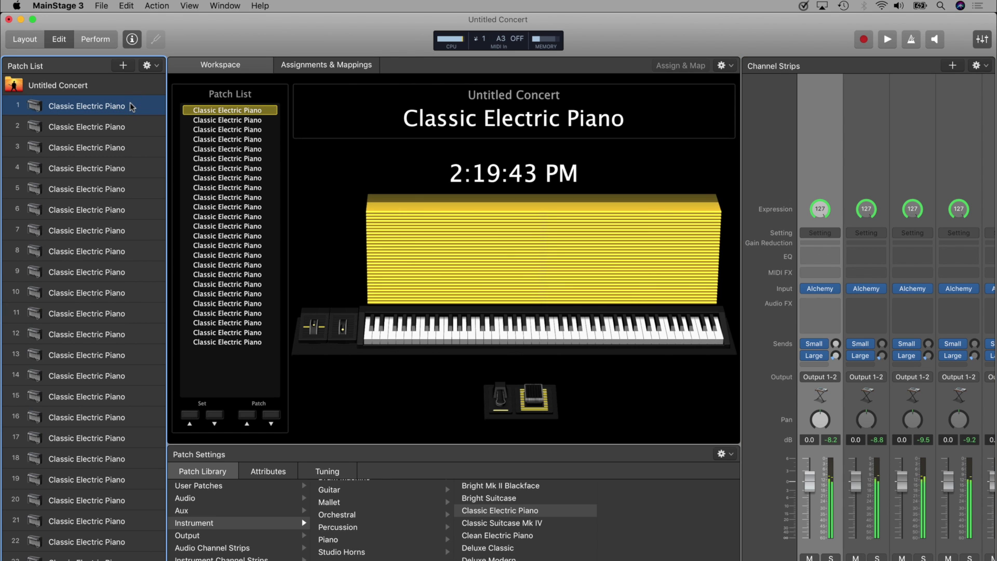
key("Down")
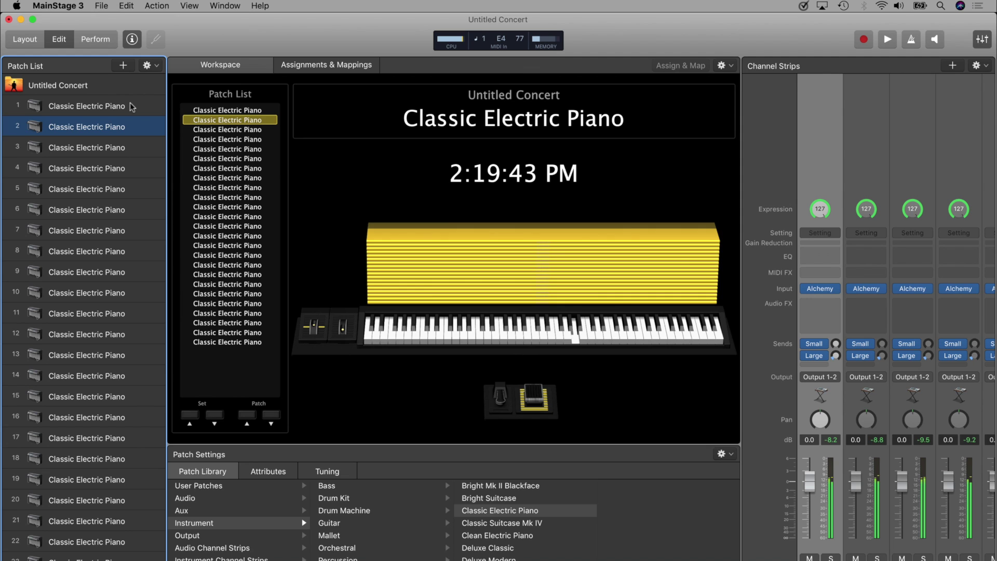
left_click(130, 106)
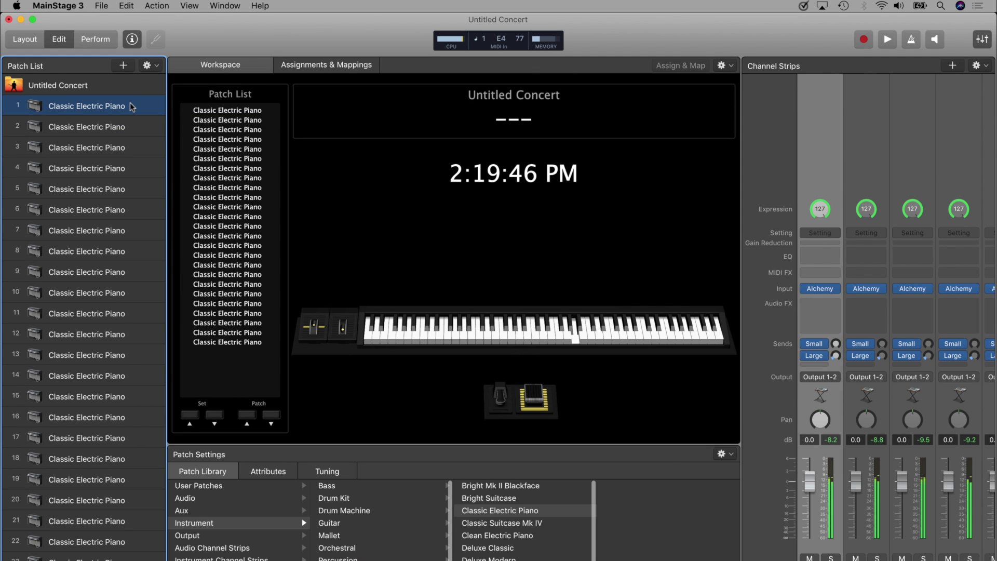
key("Up")
left_click(130, 106)
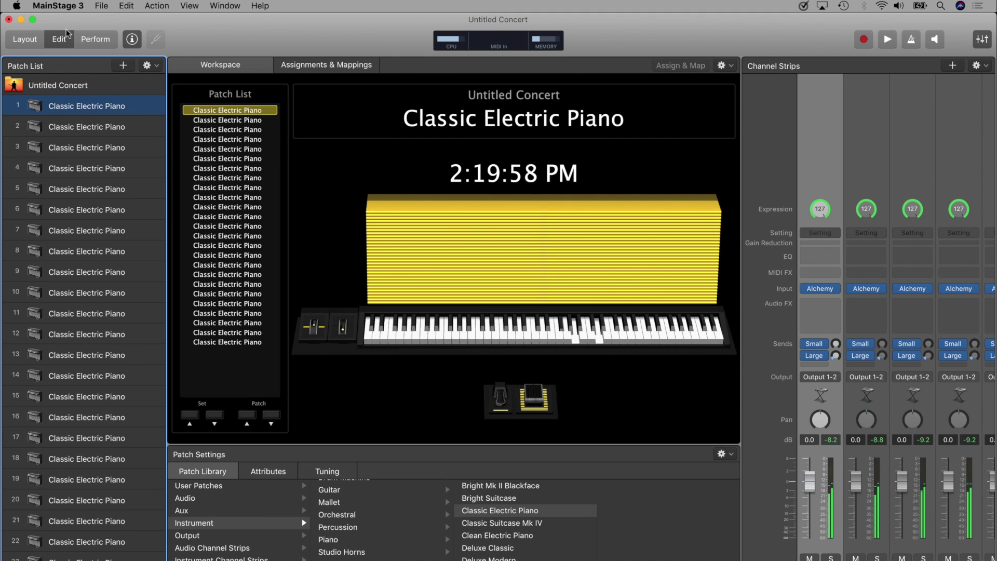
Lower the I/O buffer size to 32 samples in the advanced audio preferences and check the CPU load while playing
left_click(58, 6)
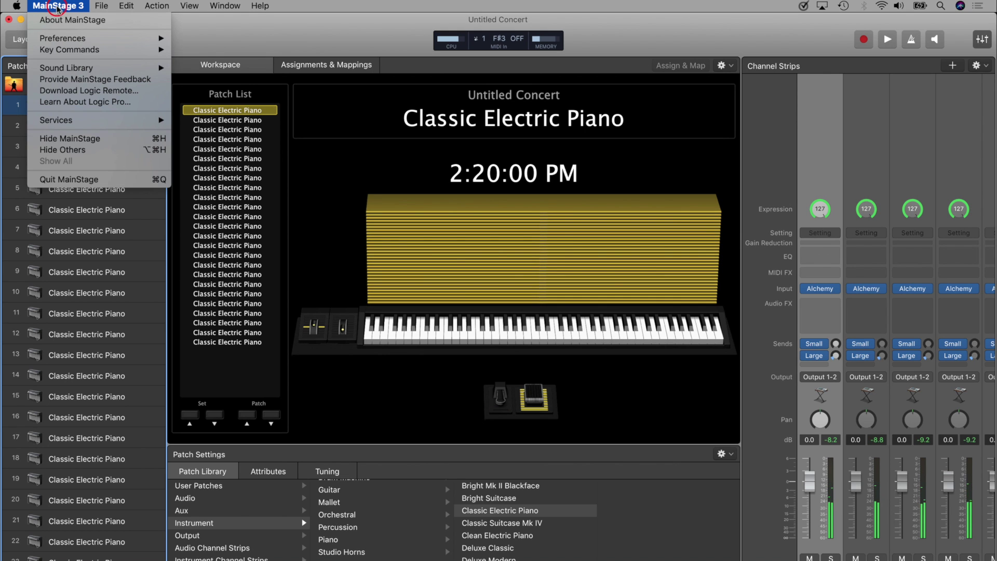
mouse_move(67, 41)
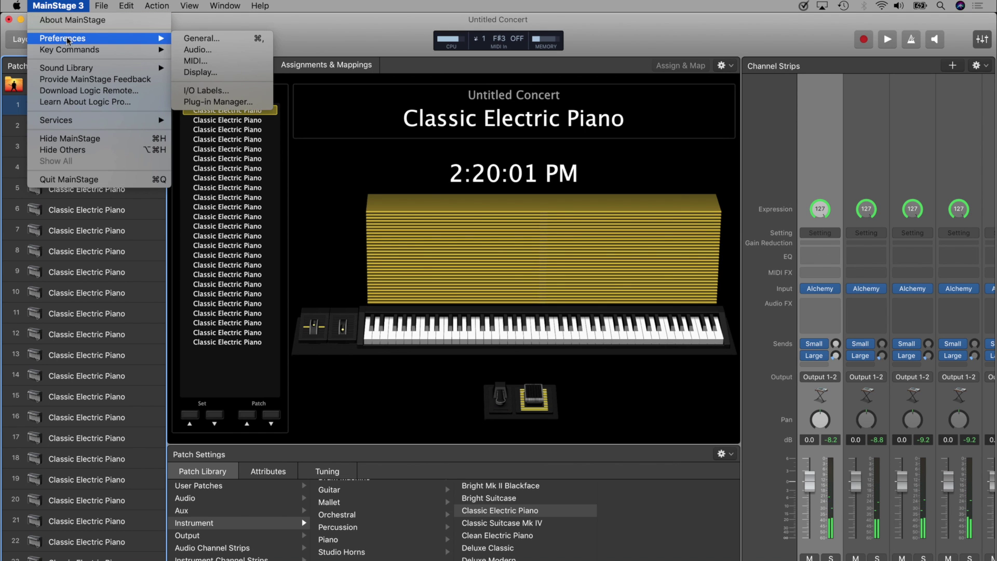
left_click(197, 50)
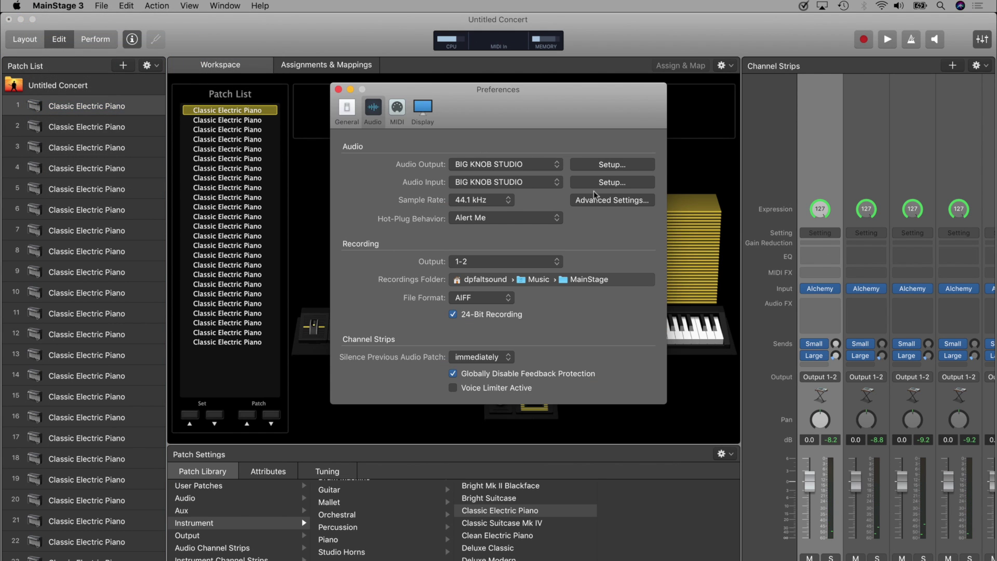
left_click(600, 201)
left_click(470, 168)
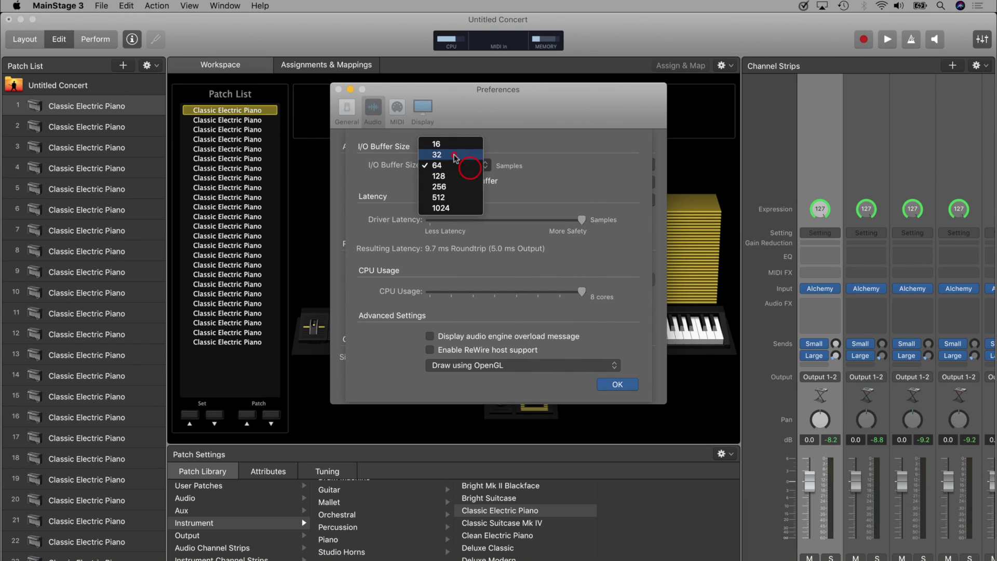
left_click(454, 155)
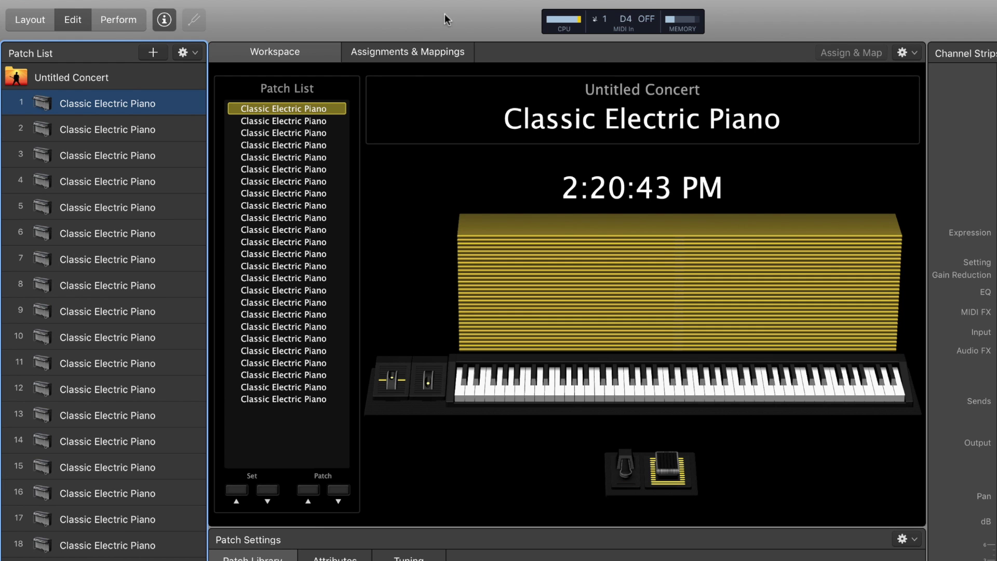
mouse_move(450, 16)
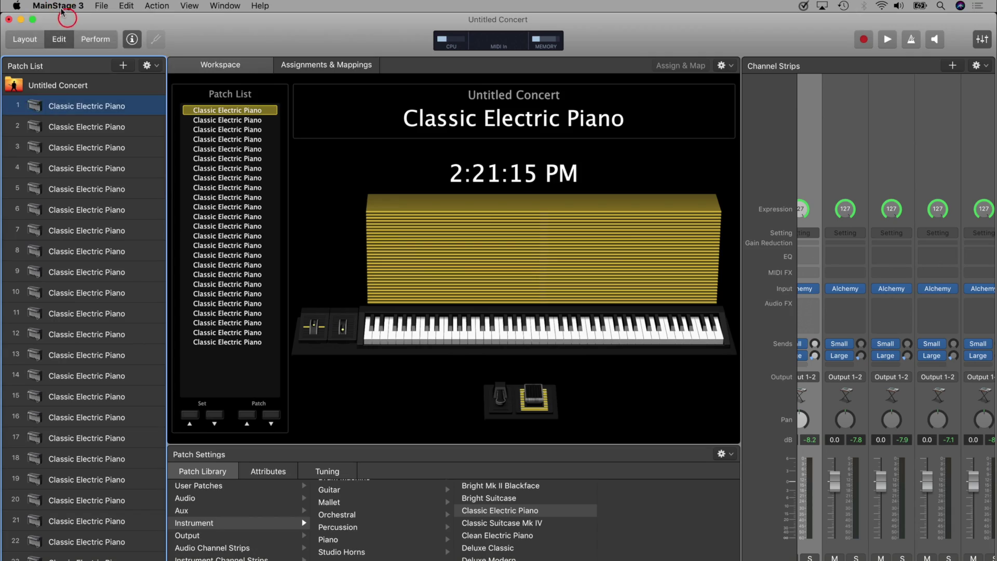
Check the resulting latency in the advanced audio preferences and choose a different I/O buffer size
left_click(61, 10)
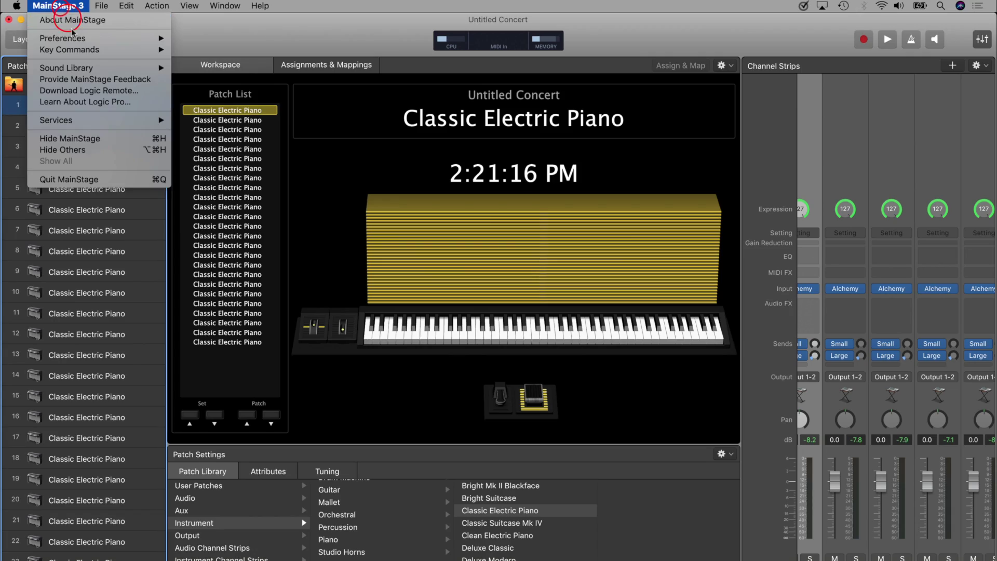
mouse_move(78, 38)
left_click(197, 49)
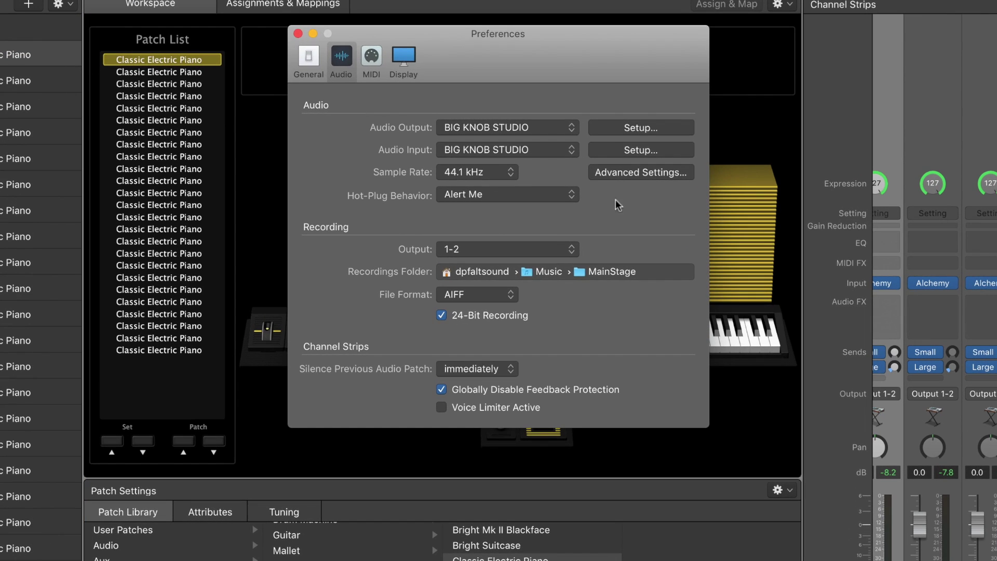
left_click(610, 202)
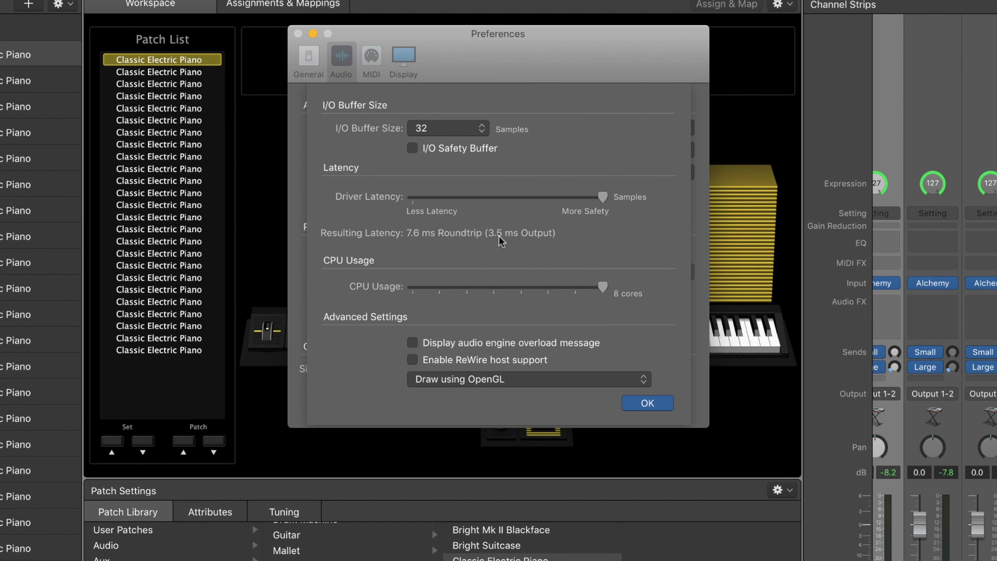
mouse_move(498, 236)
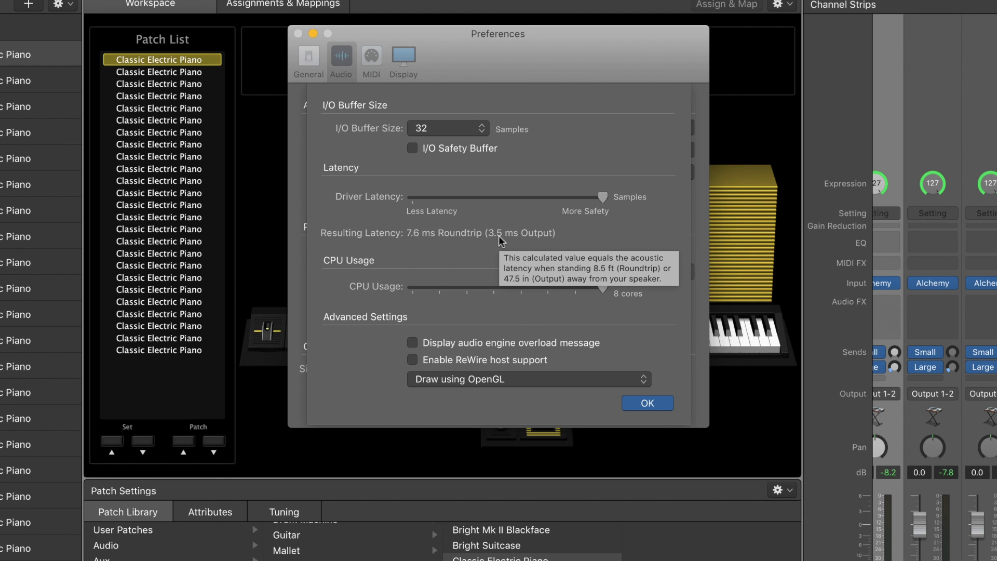
left_click(466, 130)
left_click(448, 156)
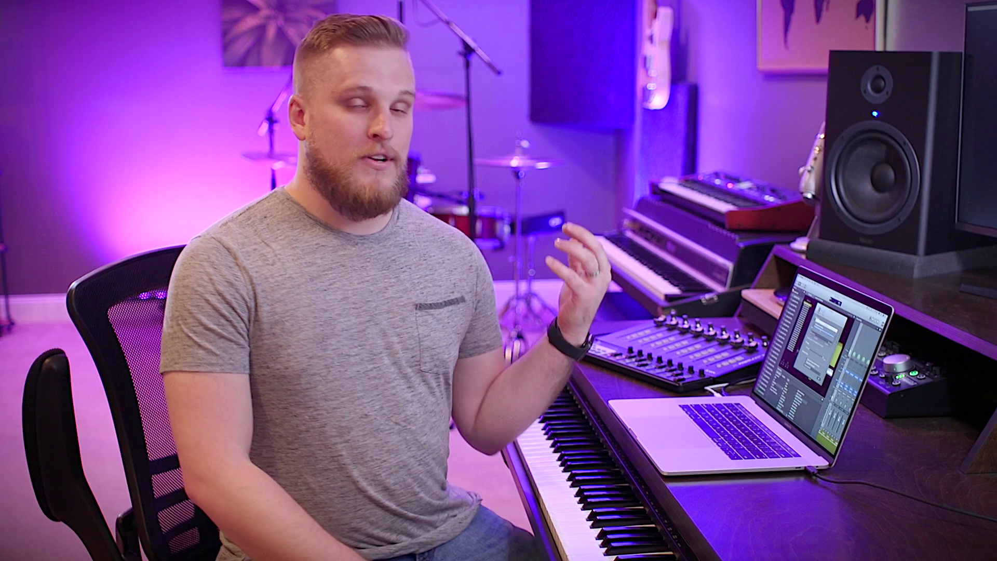